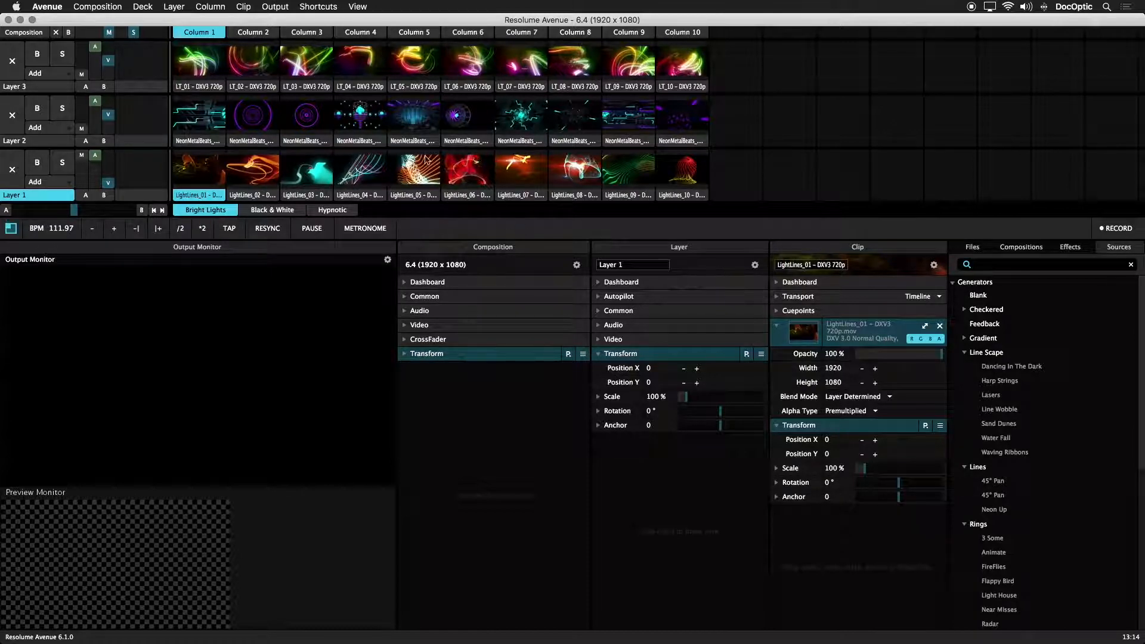
Open the OSC preferences and enable OSC output.
{"action": "left_click", "coordinate": [47, 6]}
{"action": "left_click", "coordinate": [64, 20]}
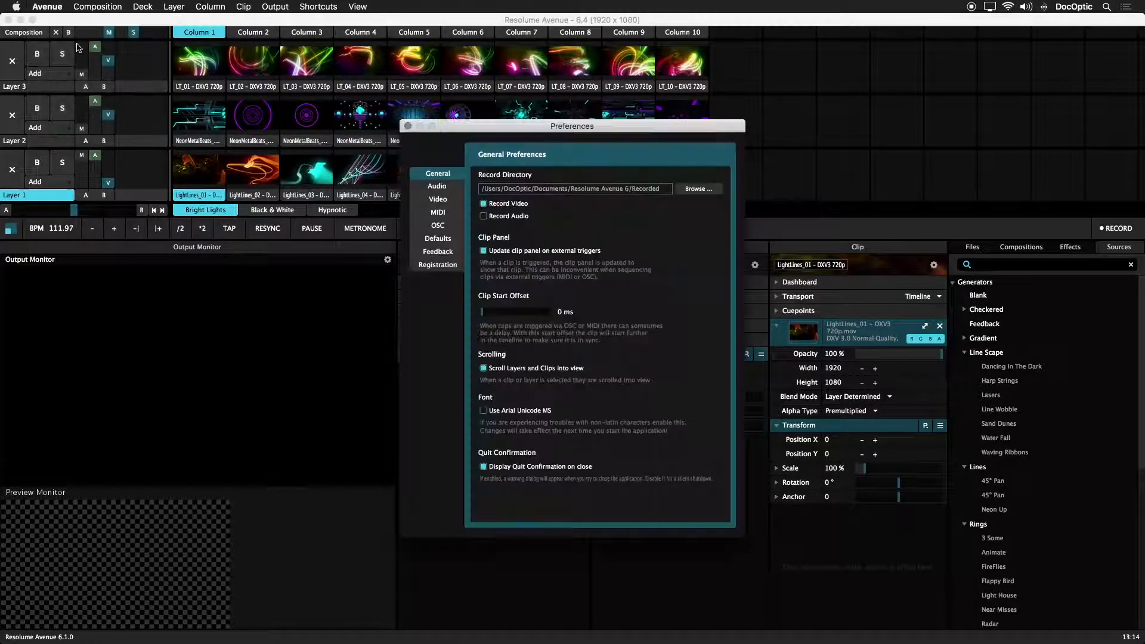
{"action": "left_click", "coordinate": [451, 231]}
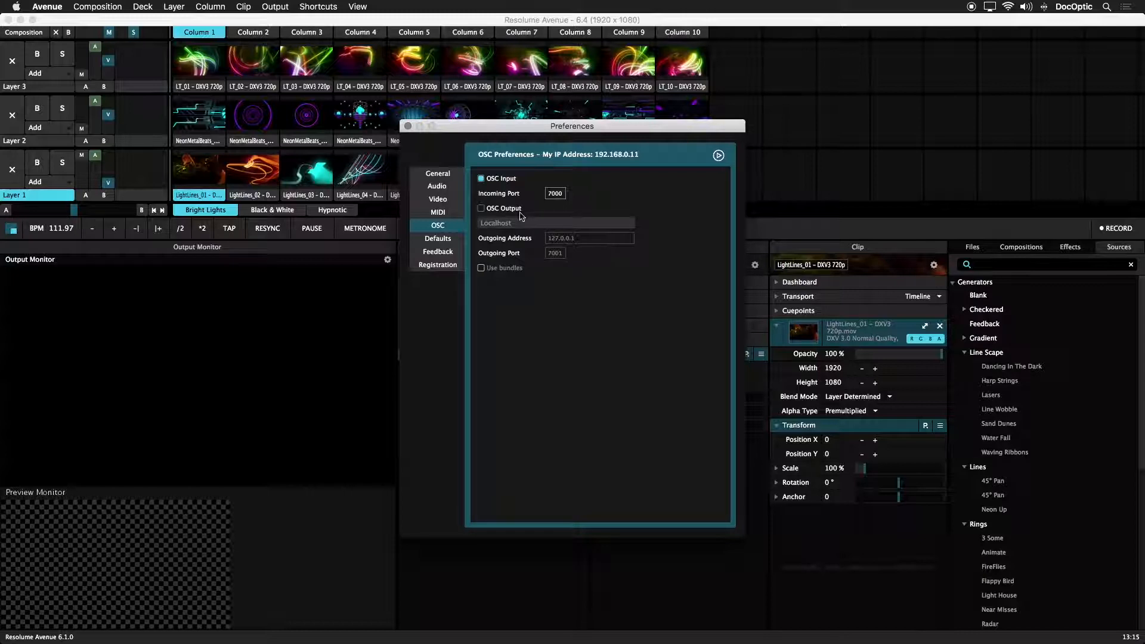
{"action": "left_click", "coordinate": [481, 209]}
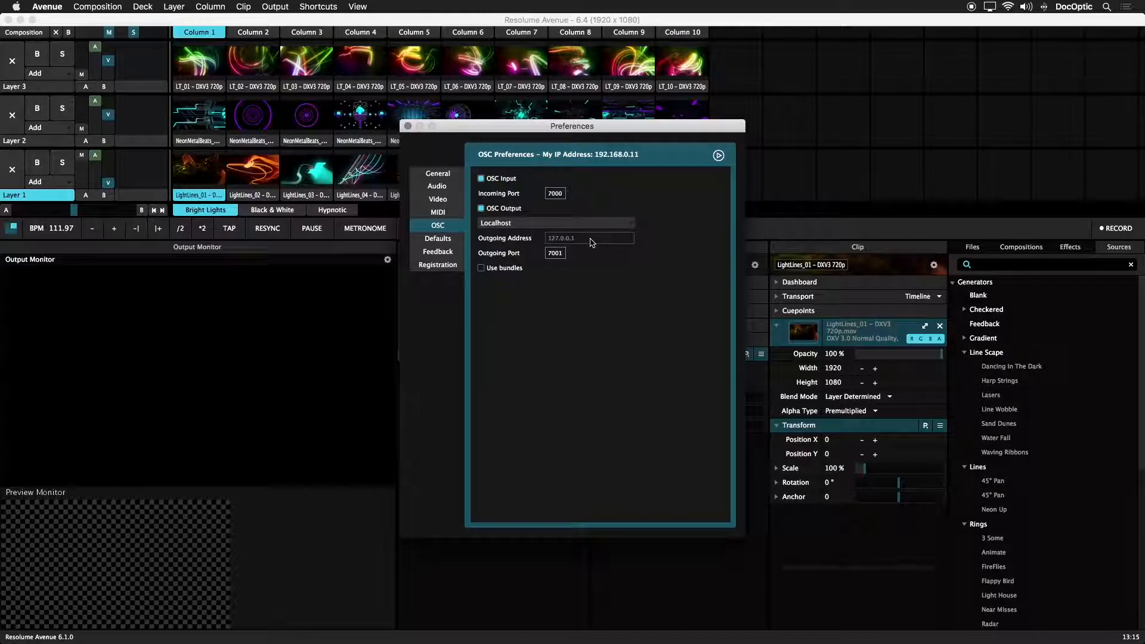
Direct the OSC output to the IP address 192.168.0.27 with outgoing port 7001.
{"action": "left_click", "coordinate": [595, 226]}
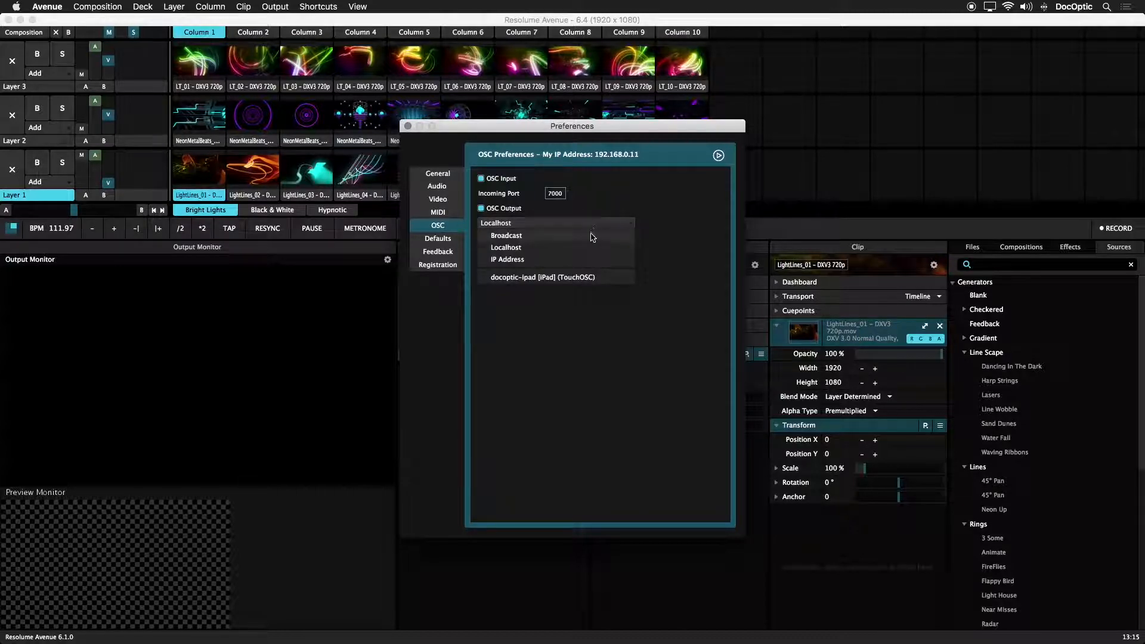
{"action": "left_click", "coordinate": [580, 259]}
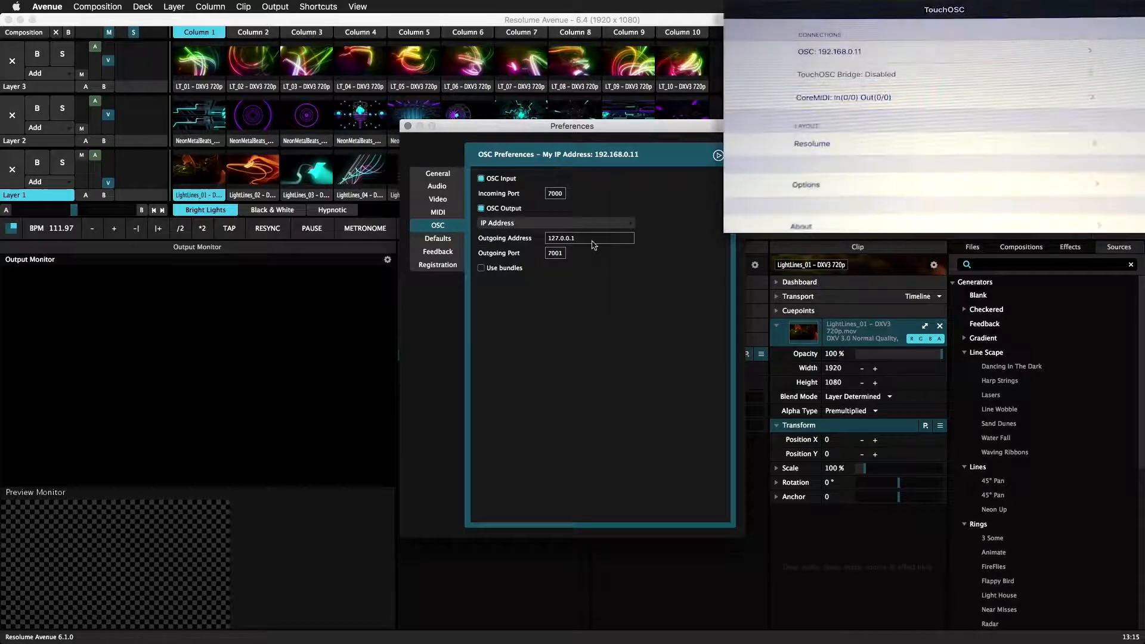
{"action": "left_click", "coordinate": [593, 240]}
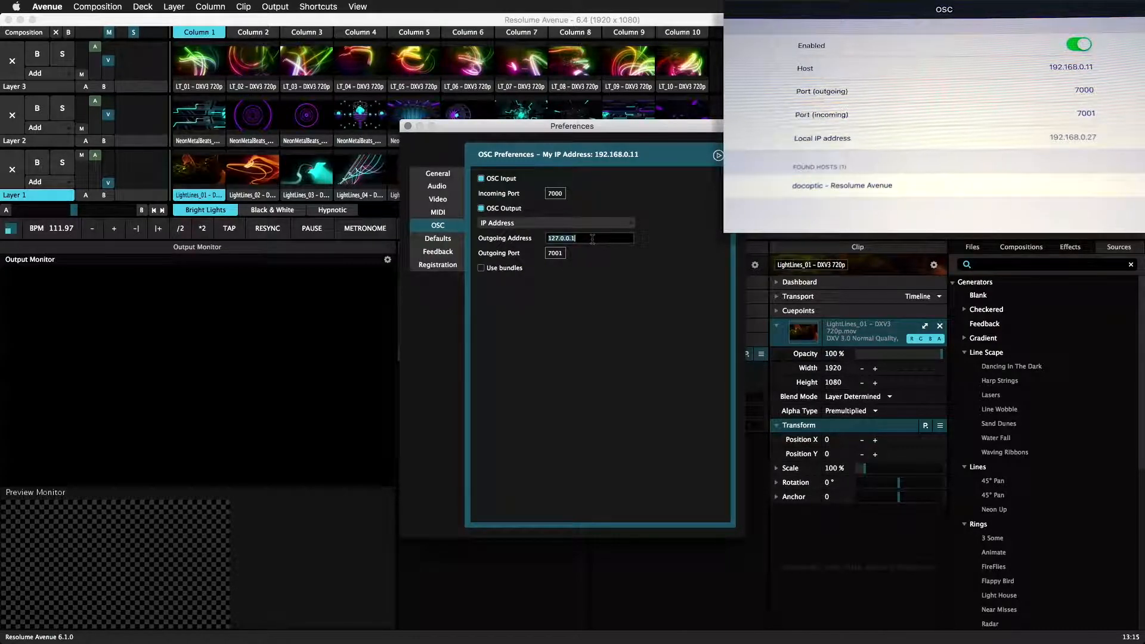
{"action": "type", "text": "192.1"}
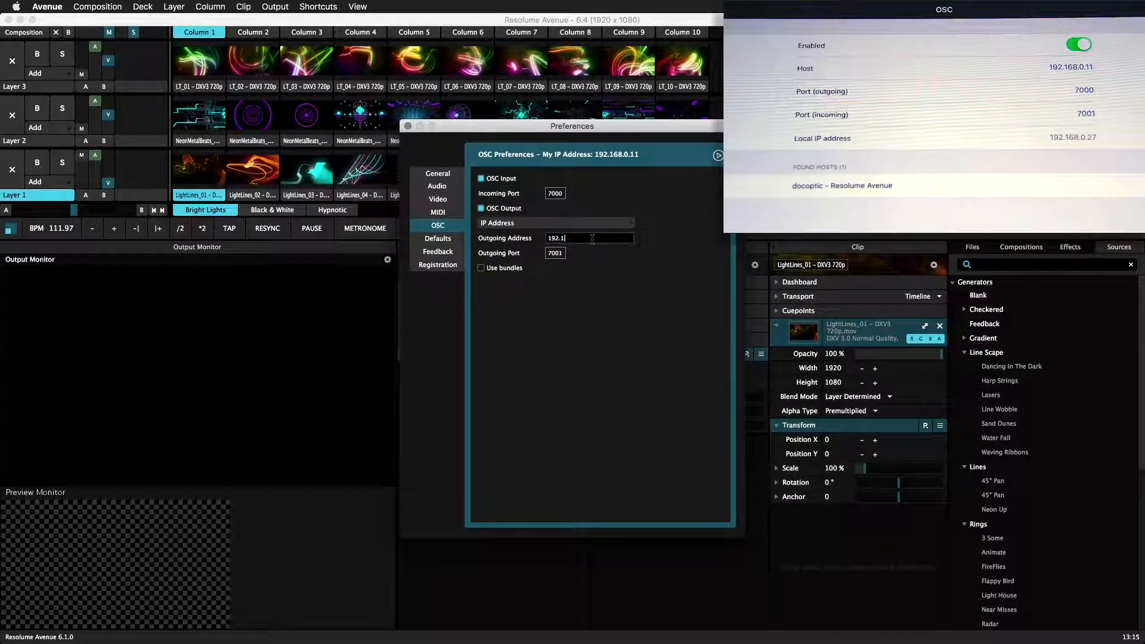
{"action": "type", "text": "68.0.27"}
{"action": "key", "text": "Return"}
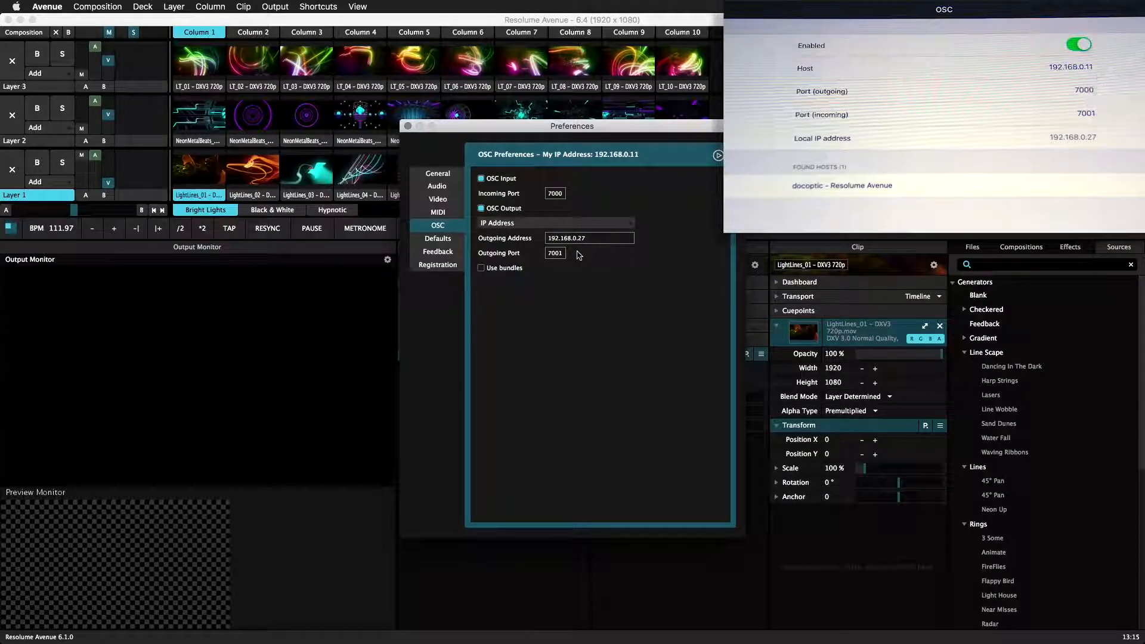
{"action": "left_click", "coordinate": [556, 252]}
{"action": "key", "text": "Return"}
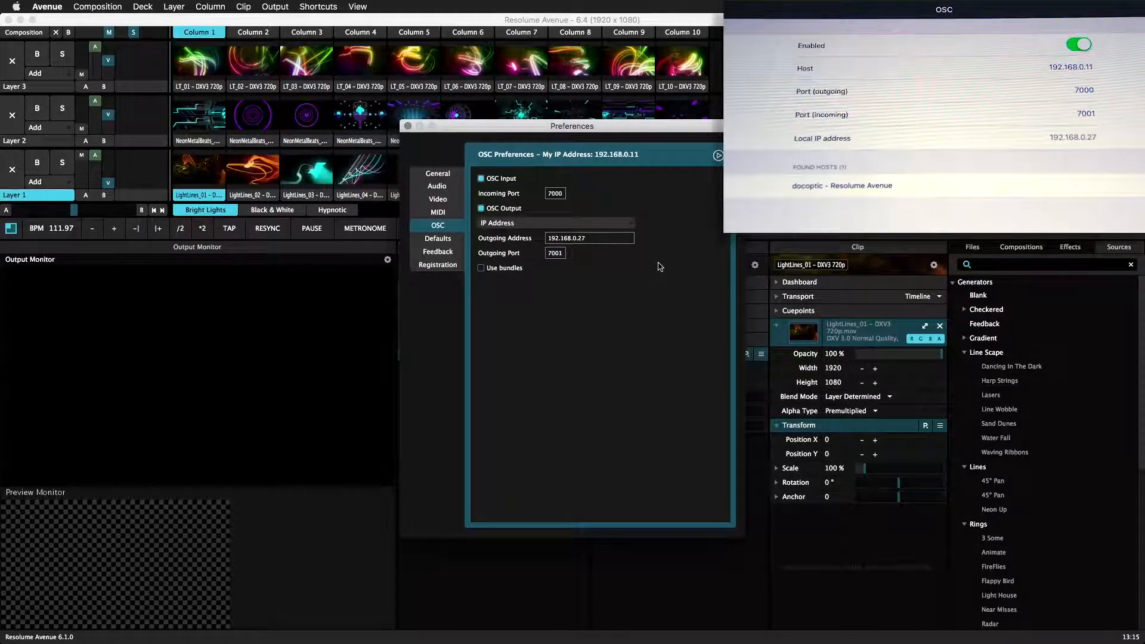
Choose the detected iPad running TouchOSC as the OSC output destination and close the preferences.
{"action": "left_click", "coordinate": [630, 225]}
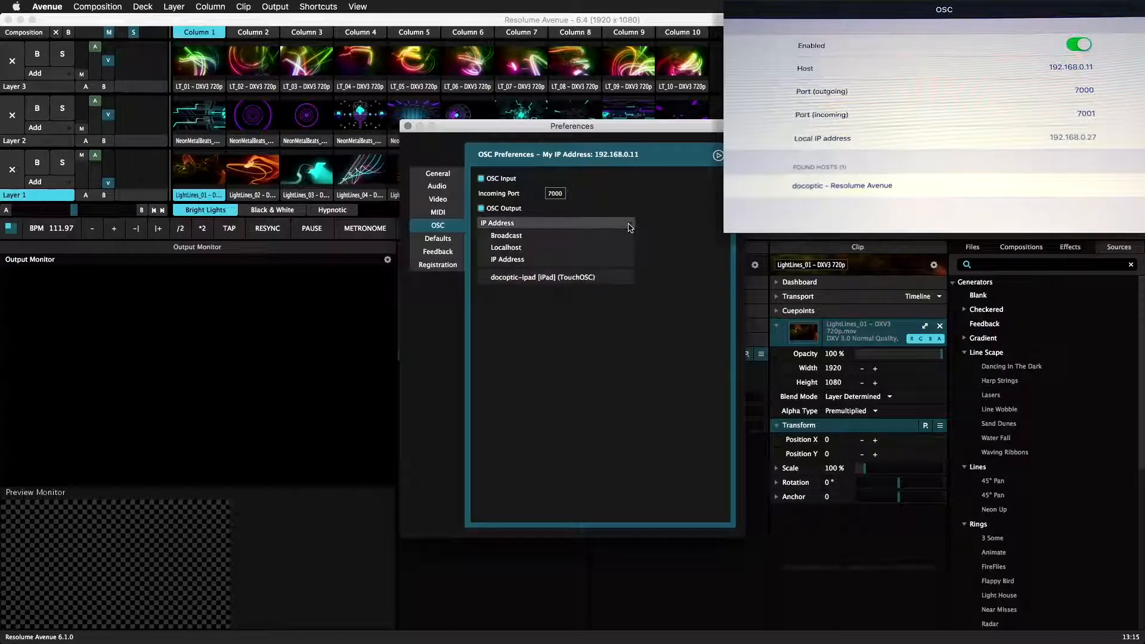
{"action": "left_click", "coordinate": [602, 279]}
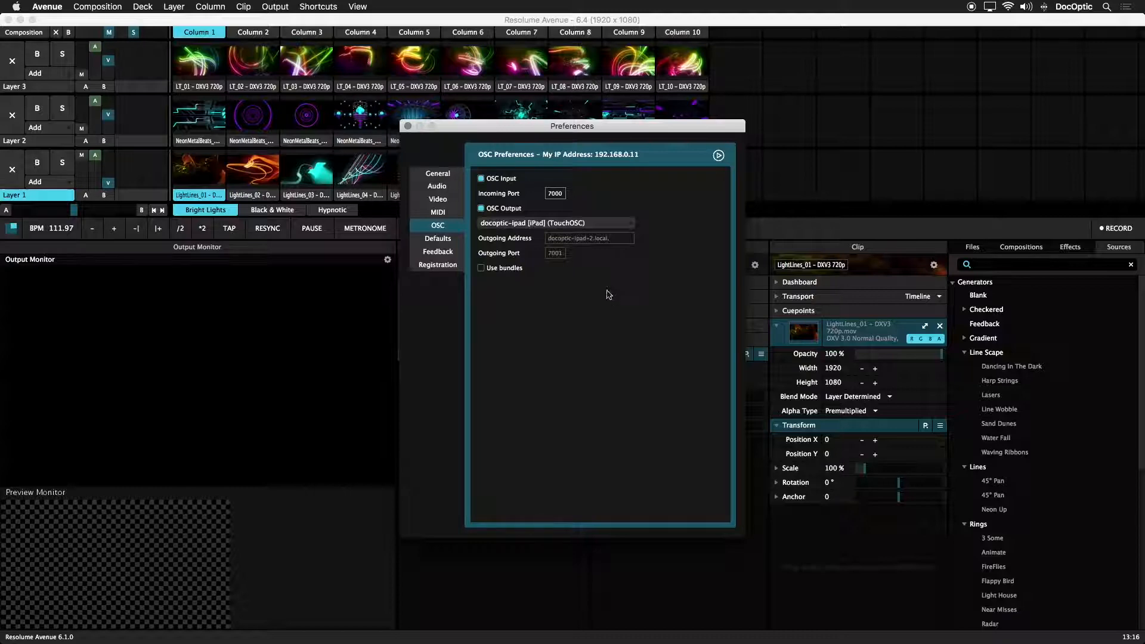
{"action": "left_click", "coordinate": [407, 126]}
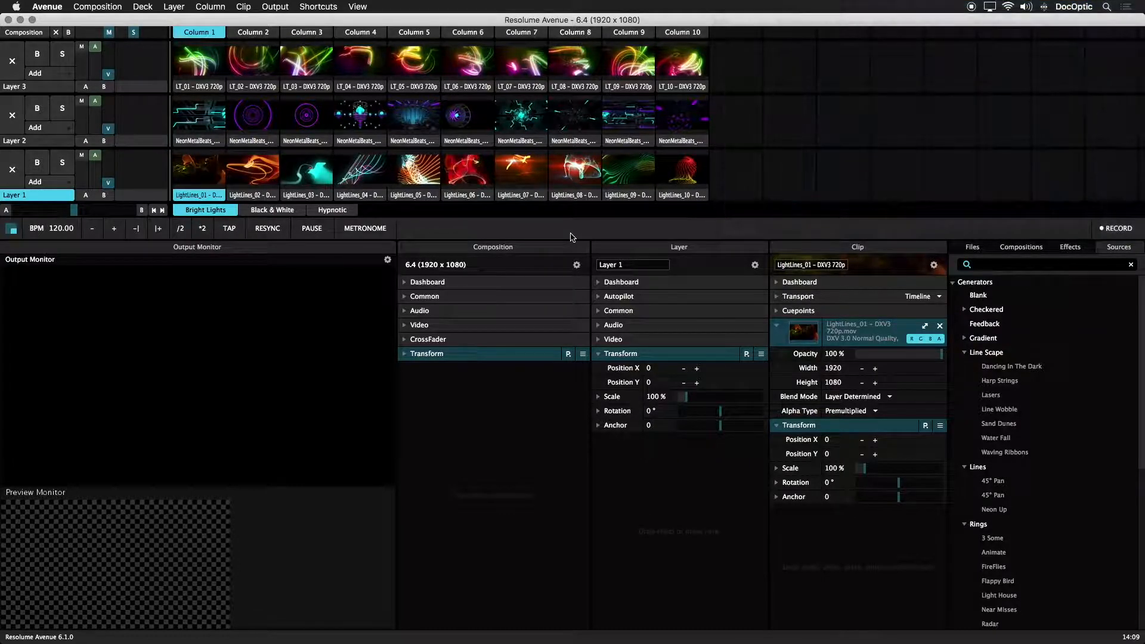
Switch to TouchOSC Editor and examine the OSC settings of the layer 1 eject button, fader and first clip button.
{"action": "key", "text": "super+Tab"}
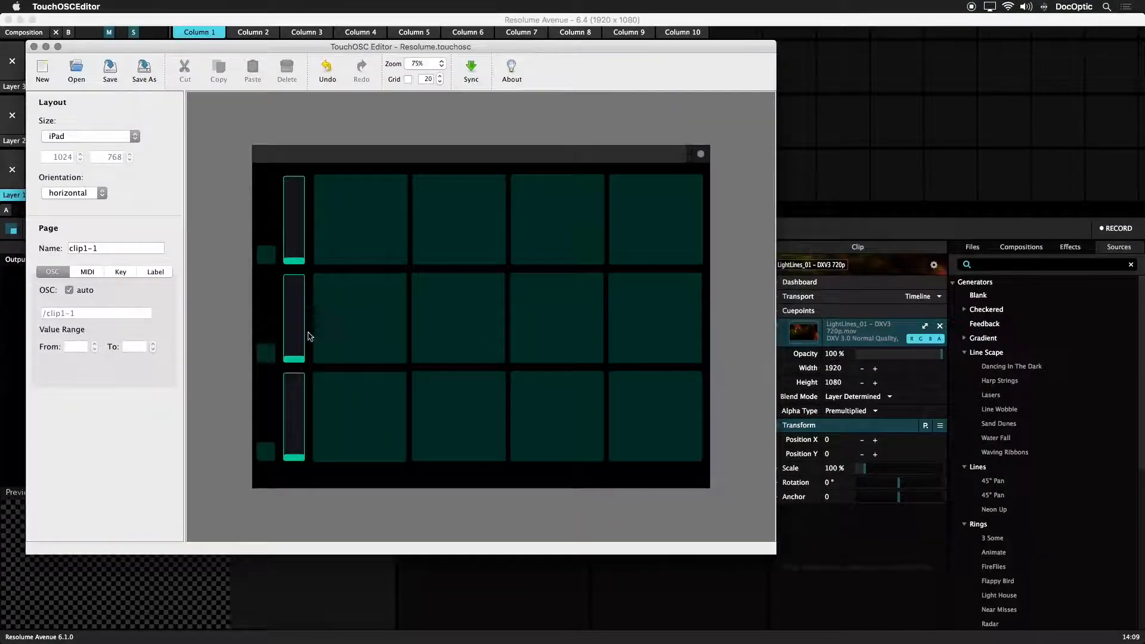
{"action": "left_click", "coordinate": [267, 451]}
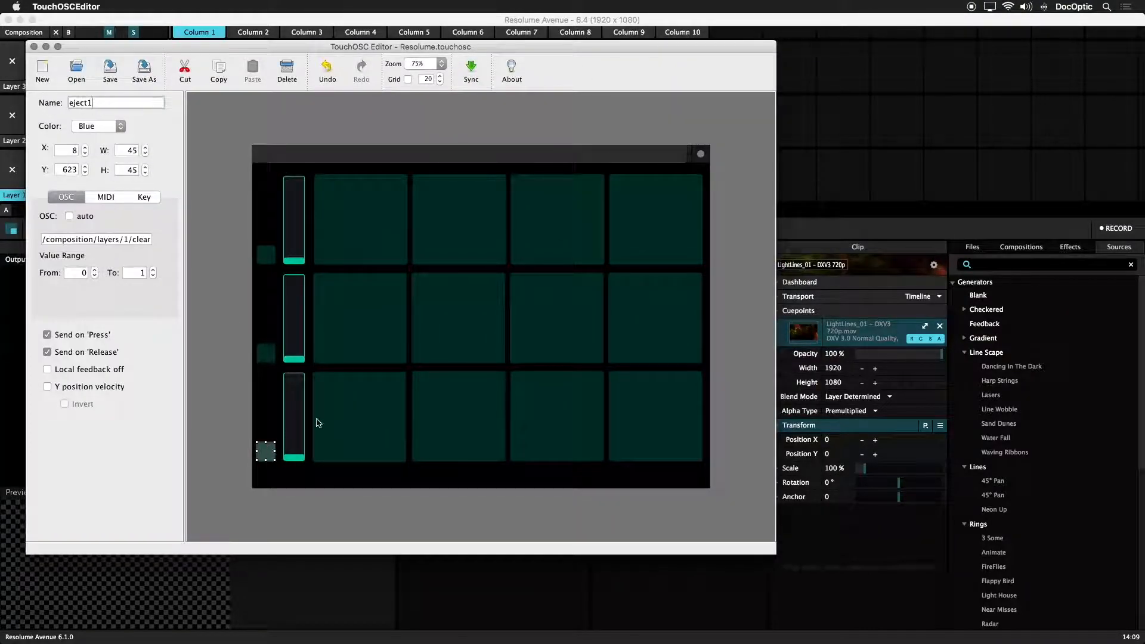
{"action": "left_click", "coordinate": [301, 409]}
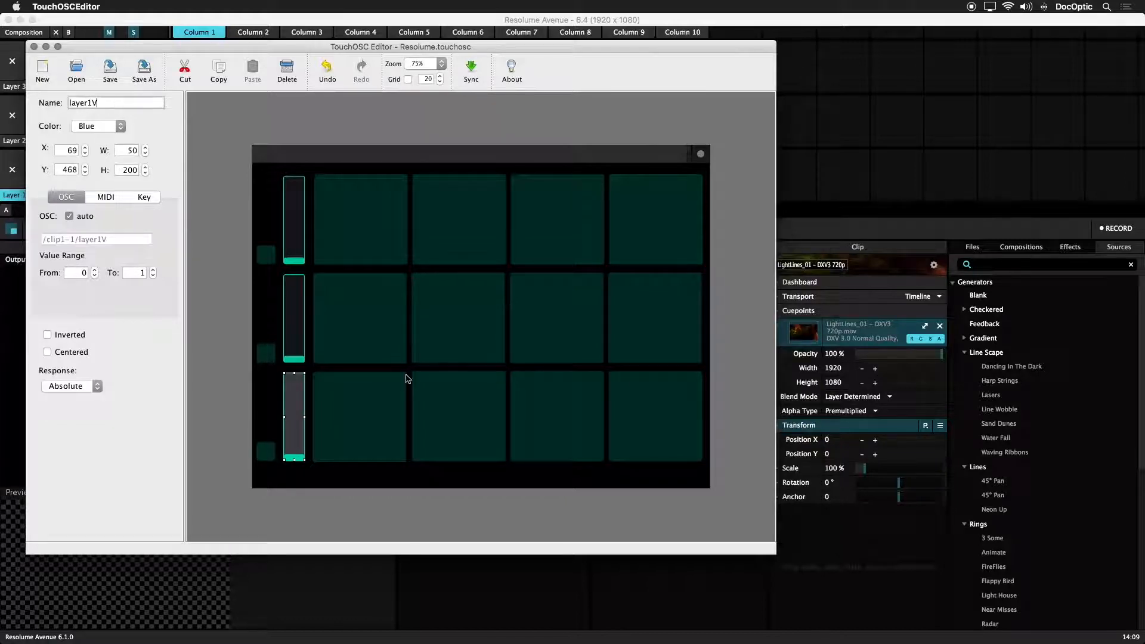
{"action": "left_click", "coordinate": [384, 396]}
{"action": "left_click", "coordinate": [107, 103]}
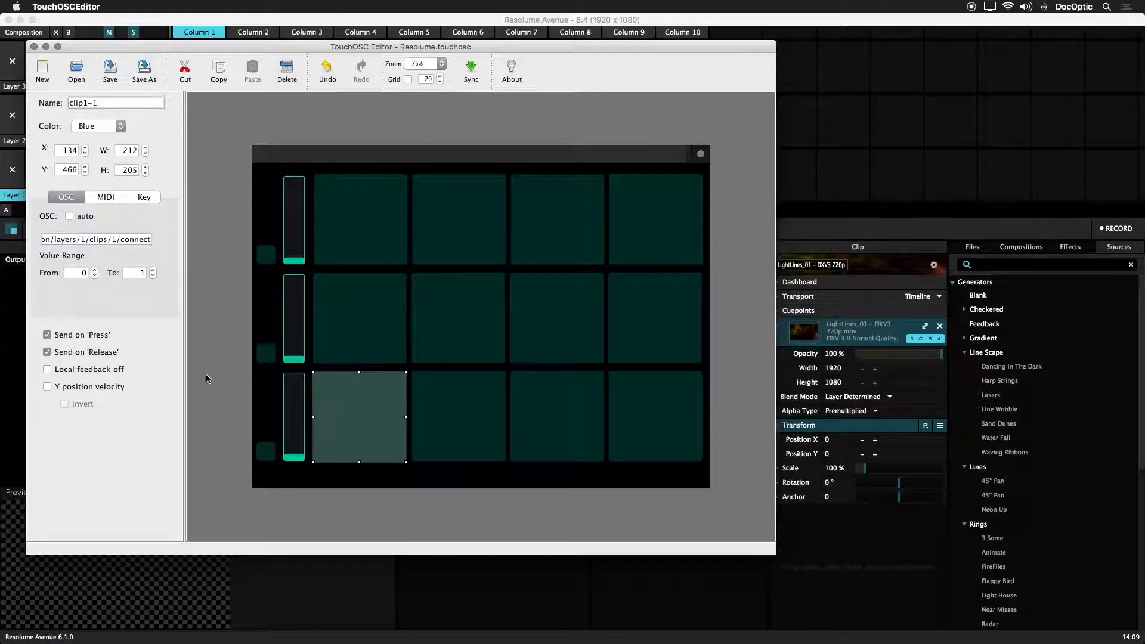
{"action": "left_click", "coordinate": [219, 428]}
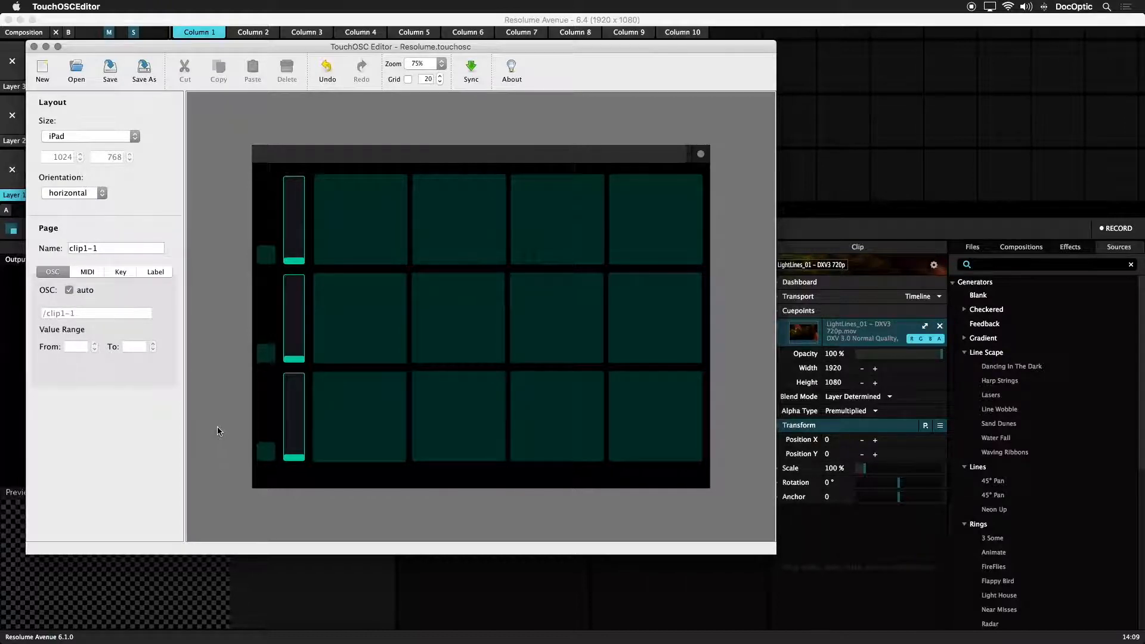
{"action": "left_click", "coordinate": [292, 411]}
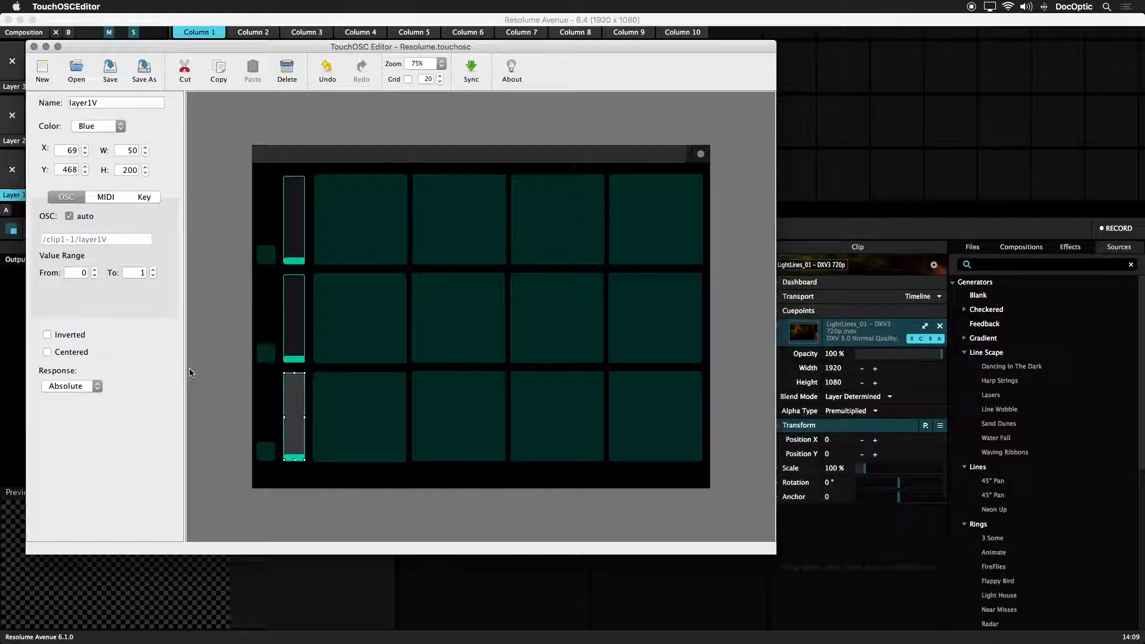
Switch to Resolume Avenue, start editing OSC shortcuts and copy layer 1's opacity address, /composition/layers/1/video/opacity.
{"action": "left_click", "coordinate": [782, 234]}
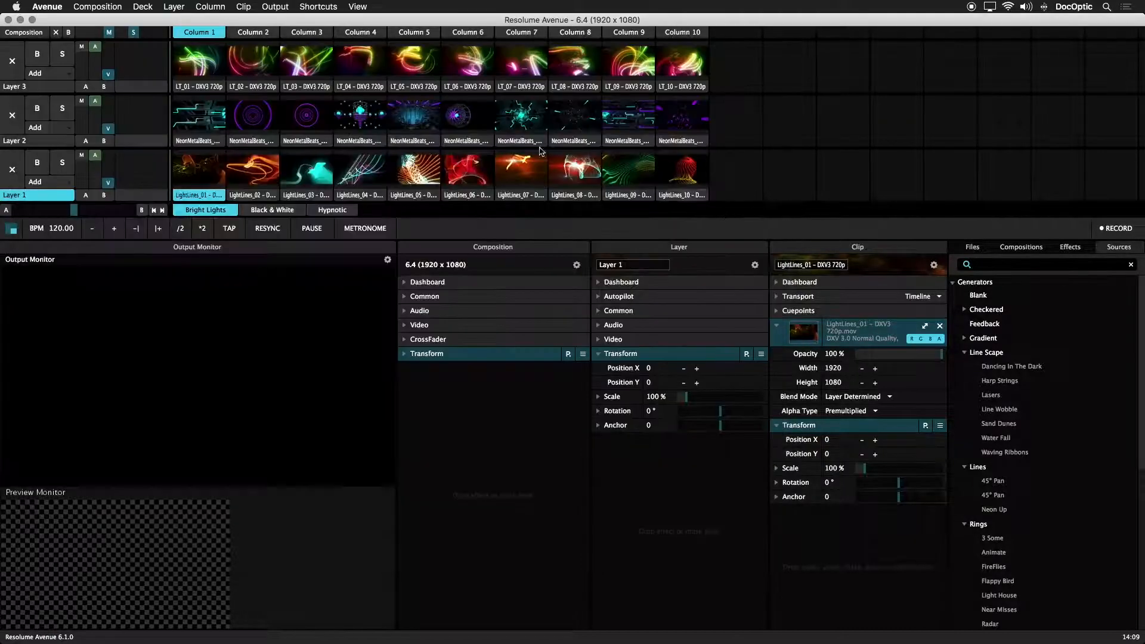
{"action": "left_click", "coordinate": [318, 7]}
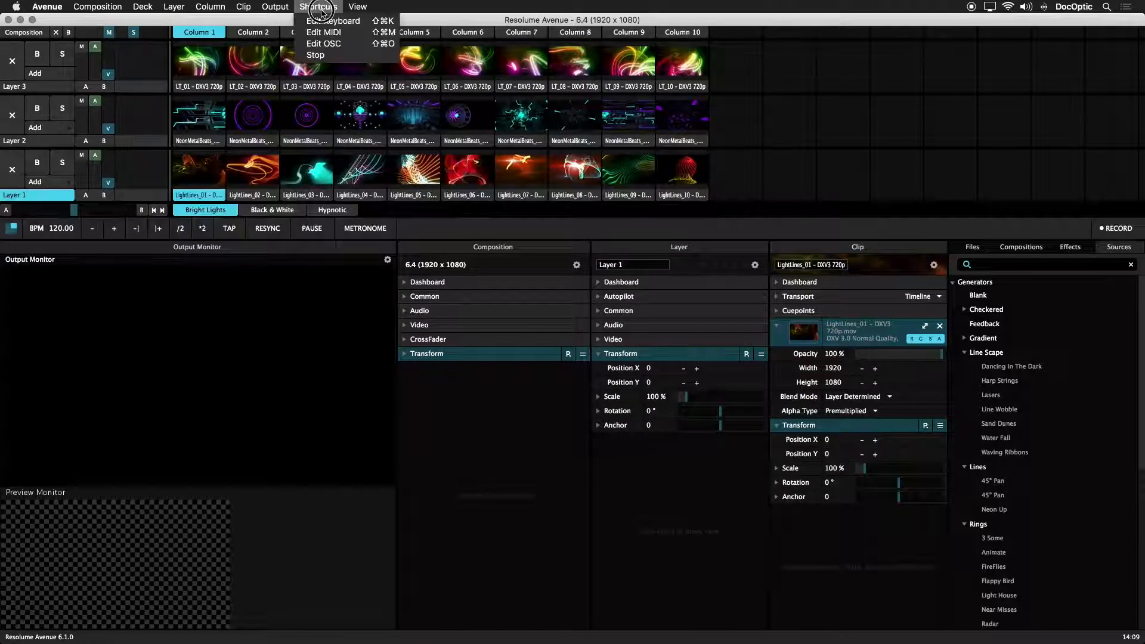
{"action": "left_click", "coordinate": [338, 47]}
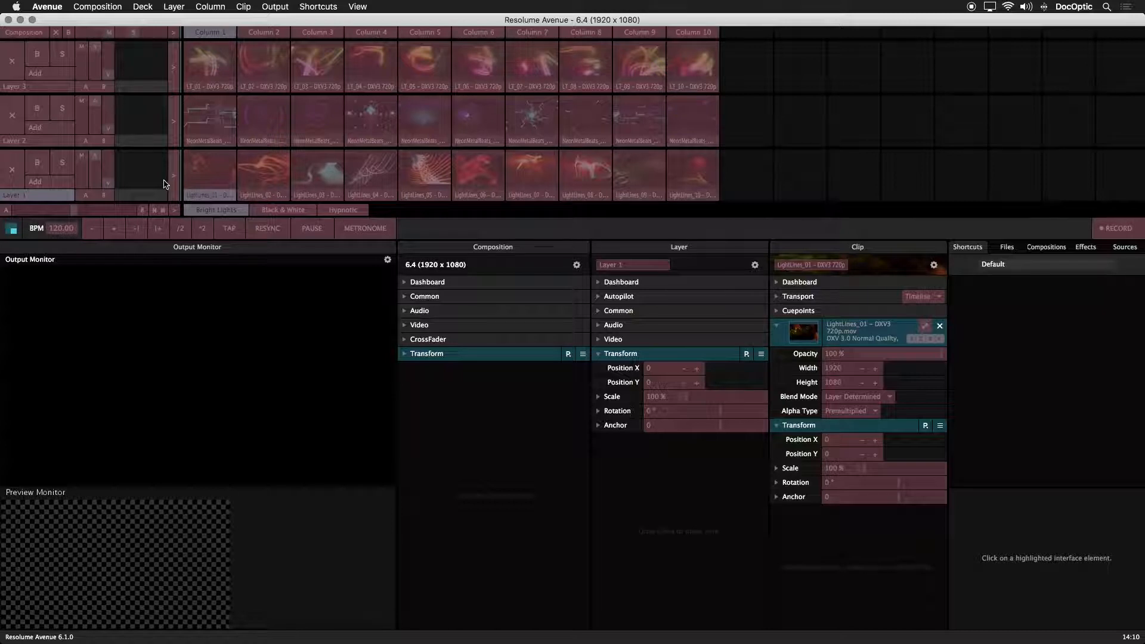
{"action": "left_click", "coordinate": [111, 170]}
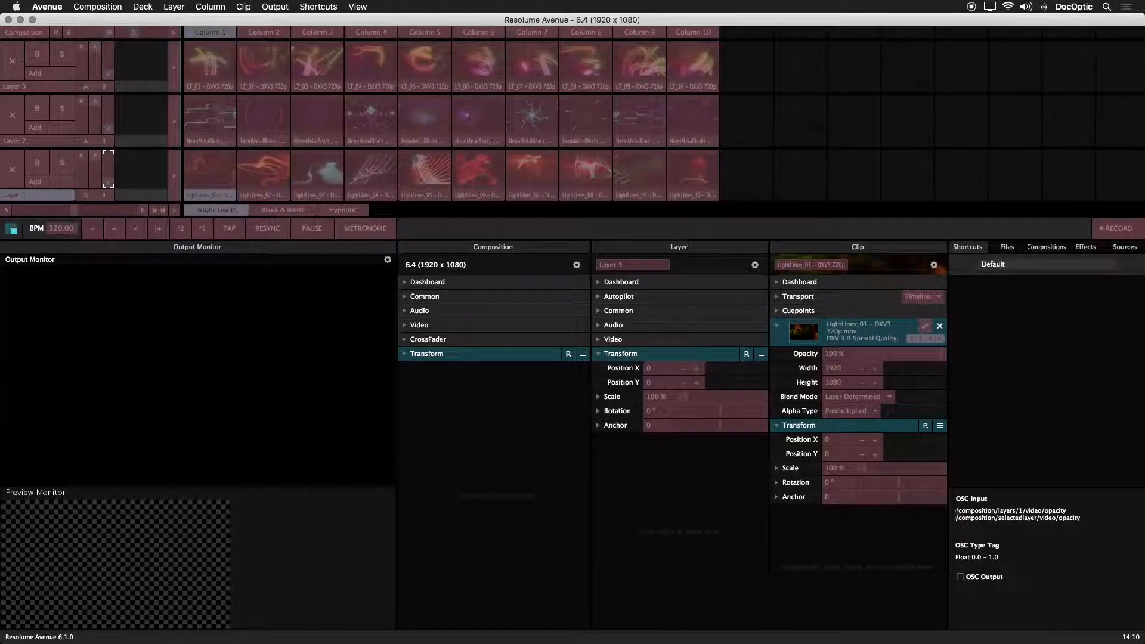
{"action": "left_click_drag", "start_coordinate": [956, 512], "coordinate": [1076, 510]}
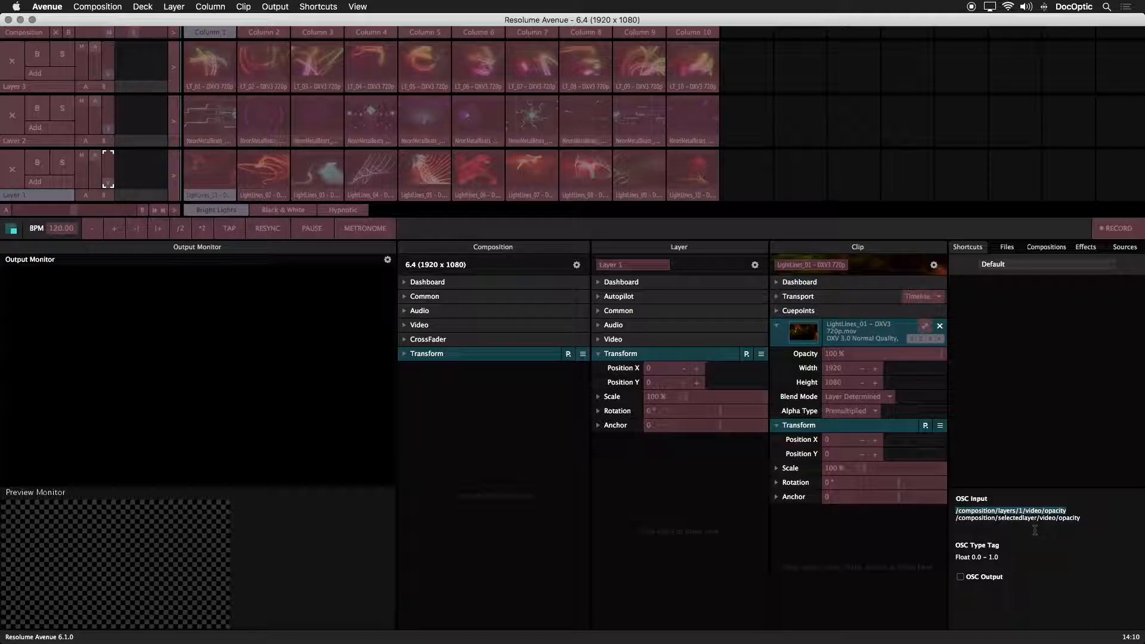
{"action": "right_click", "coordinate": [1028, 514]}
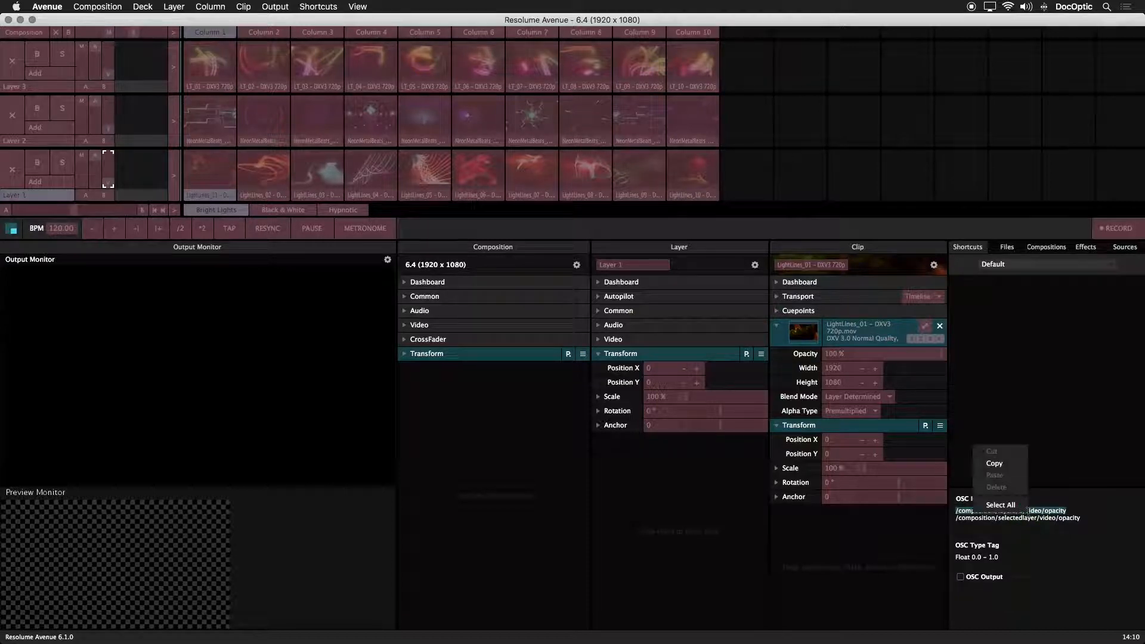
{"action": "left_click", "coordinate": [1000, 466]}
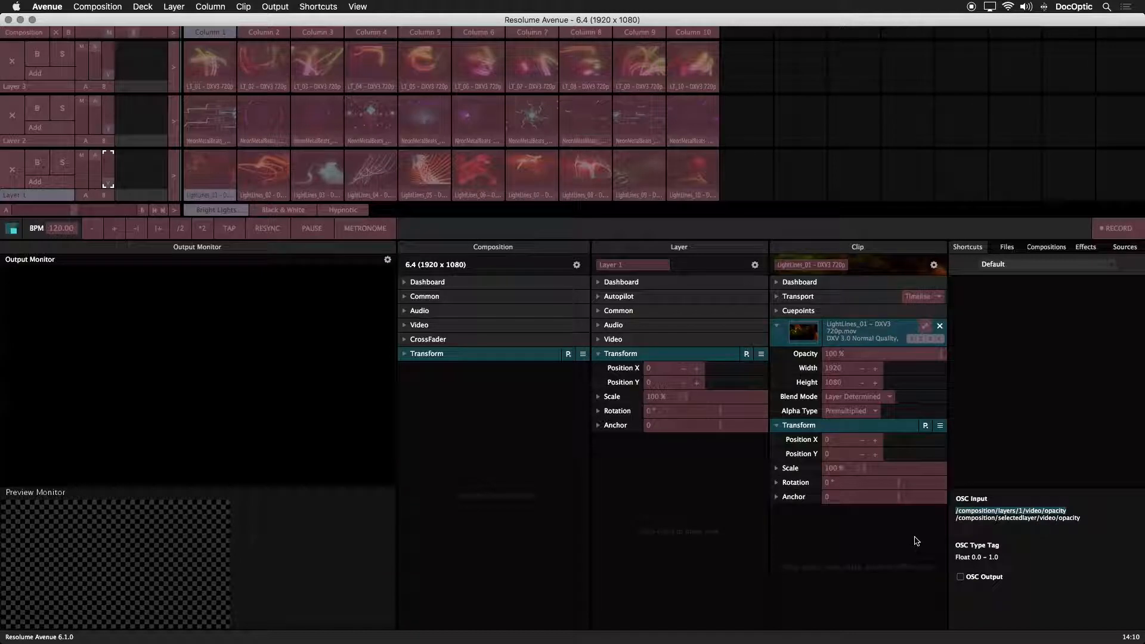
In TouchOSC Editor, turn off the layer1V fader's automatic OSC address and paste /composition/layers/1/video/opacity as its address.
{"action": "key", "text": "super+Tab"}
{"action": "left_click", "coordinate": [492, 308]}
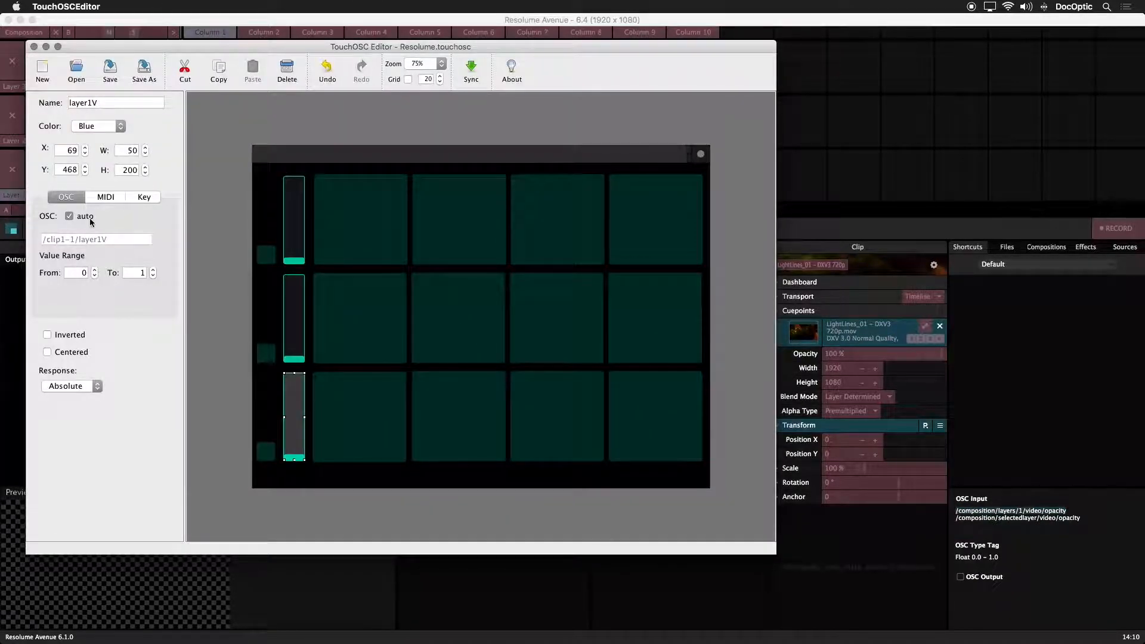
{"action": "left_click", "coordinate": [69, 215]}
{"action": "key", "text": "super+v"}
{"action": "key", "text": "super+a"}
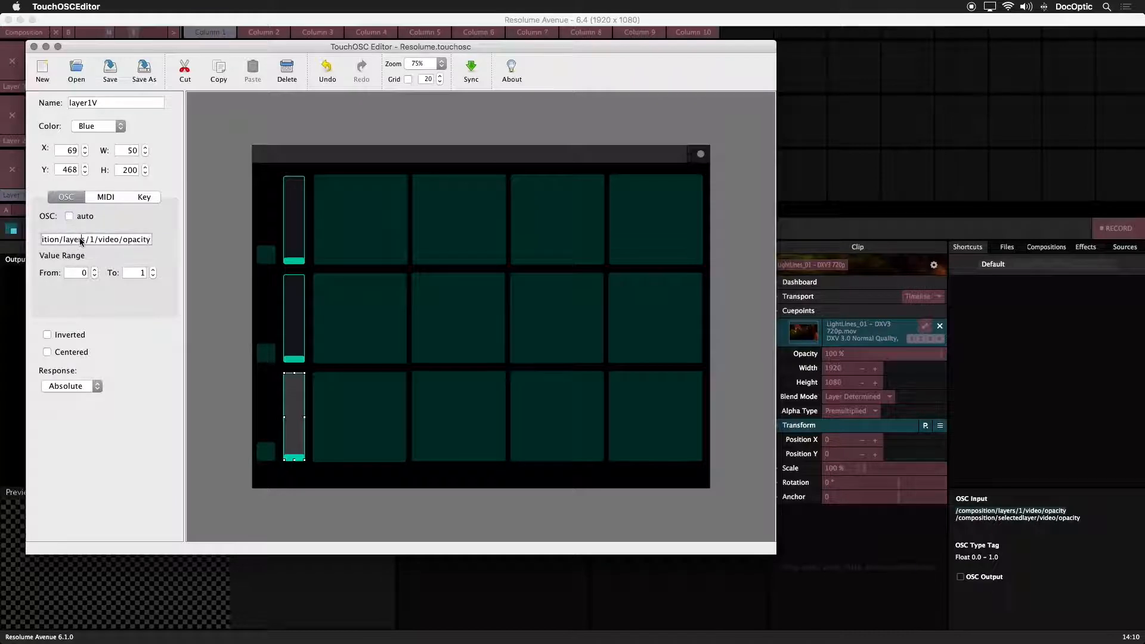
{"action": "key", "text": "BackSpace"}
{"action": "key", "text": "super+v"}
{"action": "left_click", "coordinate": [170, 327]}
Run a layout sync to the device, stop it, and return to Resolume Avenue to exit OSC shortcut editing.
{"action": "left_click", "coordinate": [471, 70]}
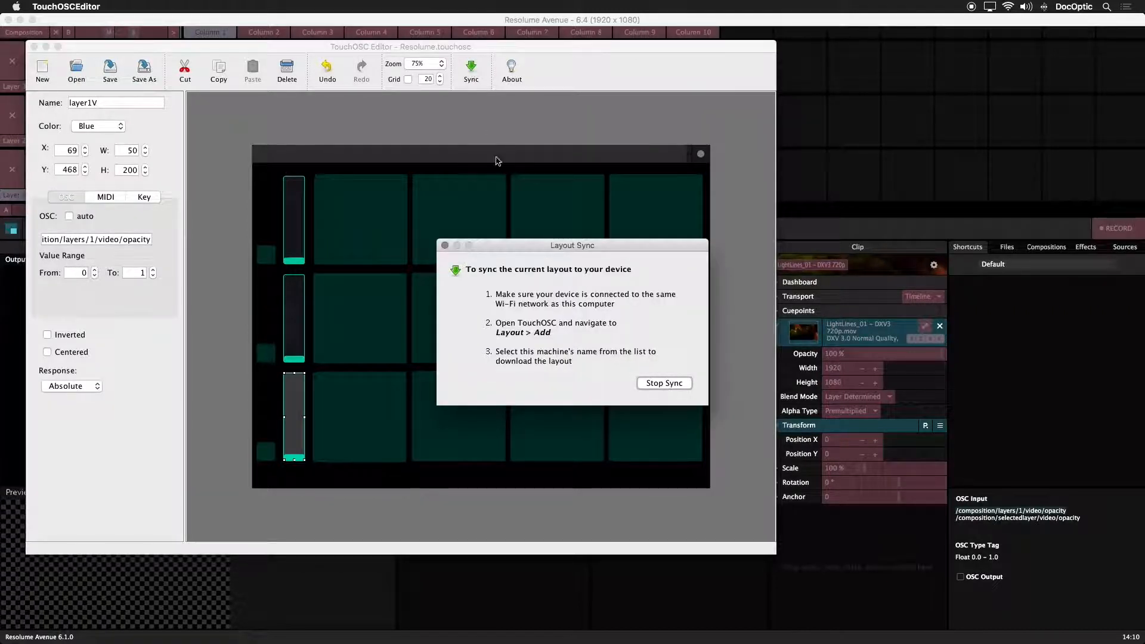
{"action": "left_click", "coordinate": [664, 383]}
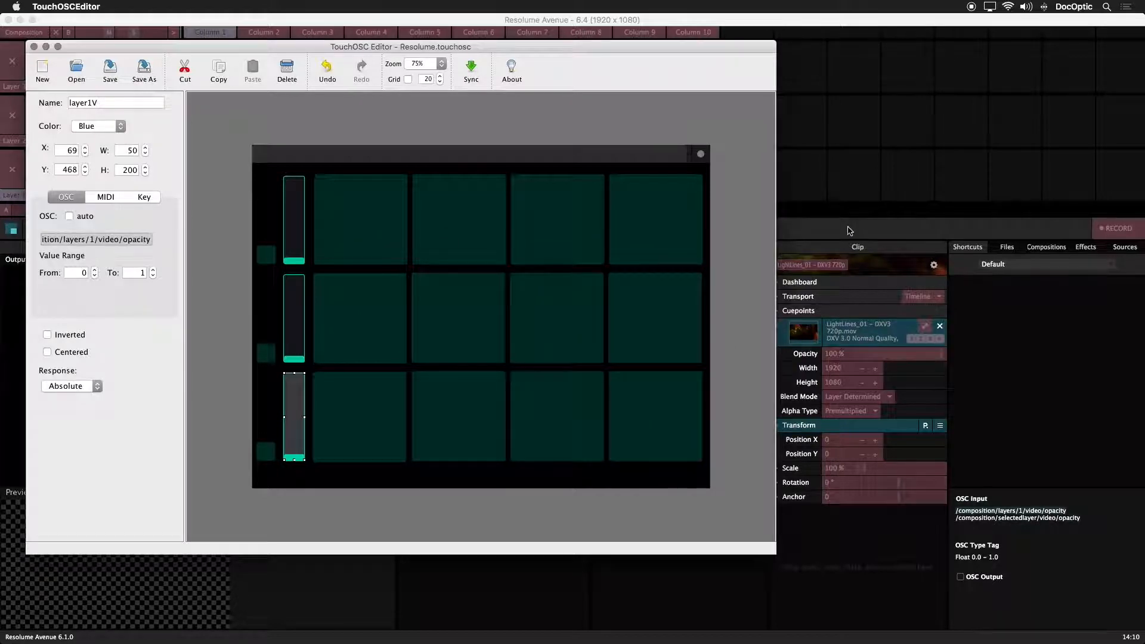
{"action": "left_click", "coordinate": [849, 228]}
{"action": "key", "text": "Escape"}
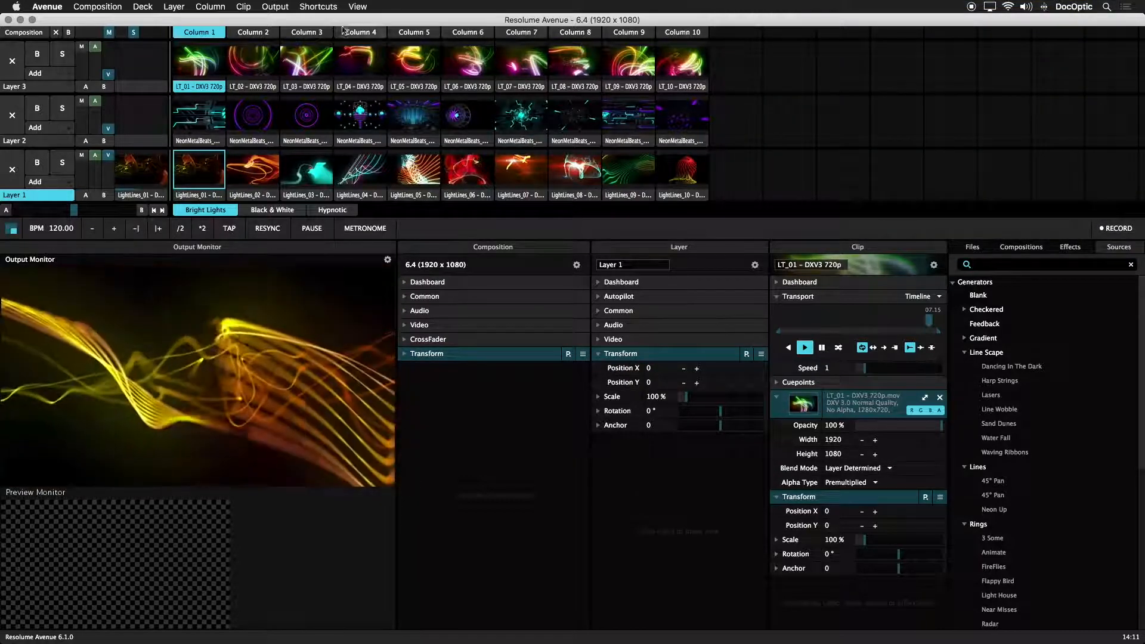
Reopen OSC shortcut editing, copy the selected-layer opacity address /composition/selectedlayer/video/opacity, and switch to TouchOSC Editor.
{"action": "left_click", "coordinate": [318, 6]}
{"action": "left_click", "coordinate": [351, 45]}
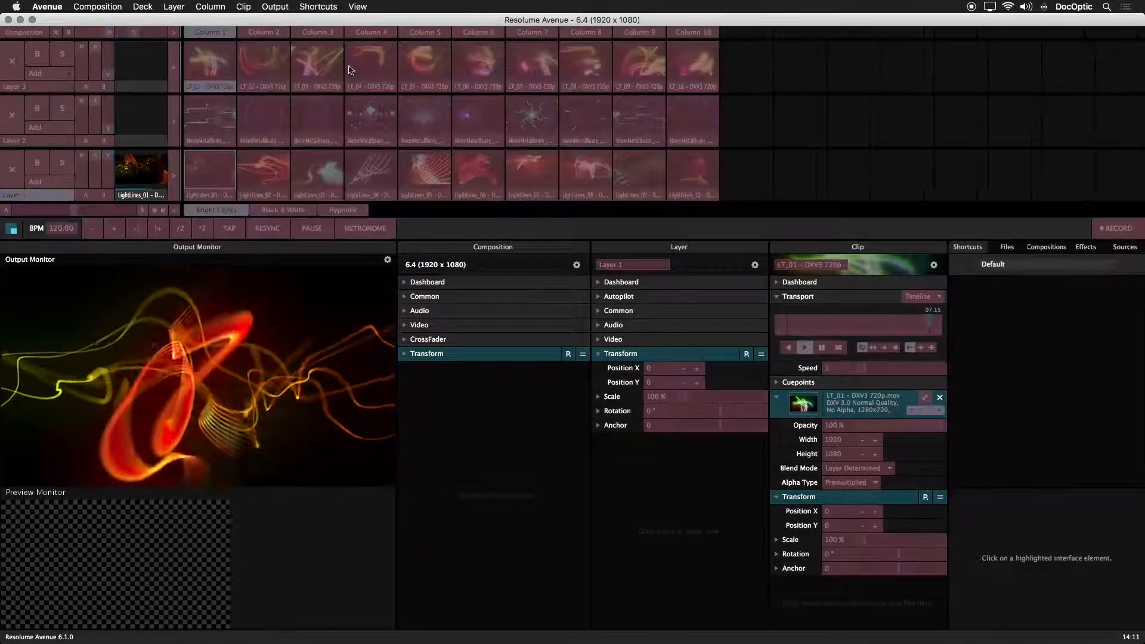
{"action": "left_click", "coordinate": [109, 173]}
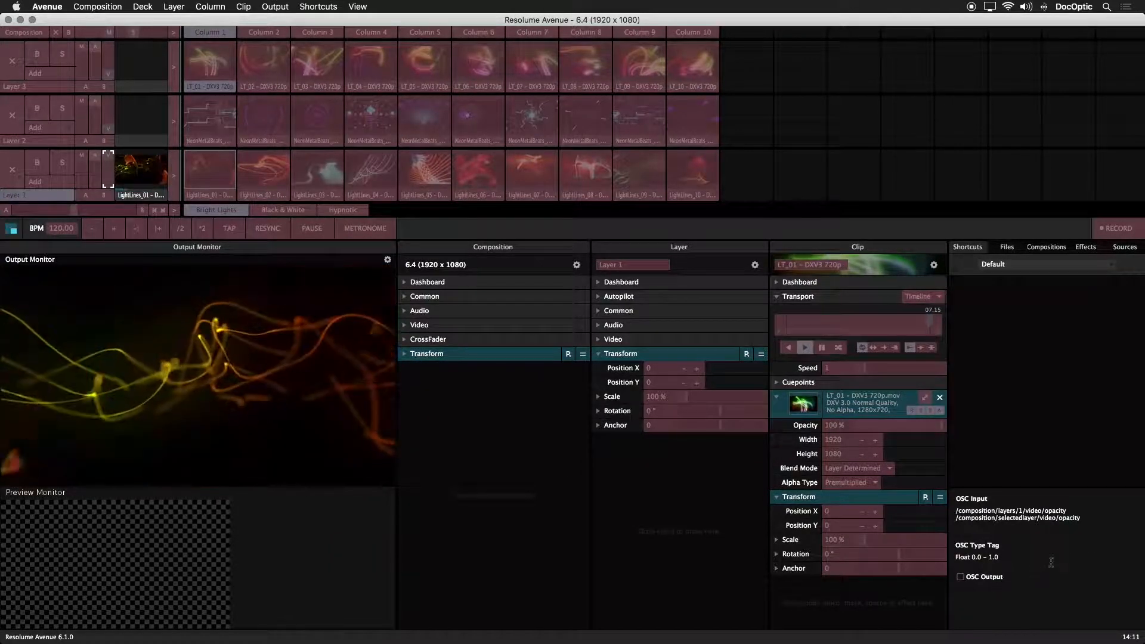
{"action": "mouse_move", "coordinate": [1088, 522]}
{"action": "left_mouse_down"}
{"action": "mouse_move", "coordinate": [953, 517]}
{"action": "mouse_move", "coordinate": [1088, 518]}
{"action": "left_mouse_up"}
{"action": "left_click", "coordinate": [958, 524]}
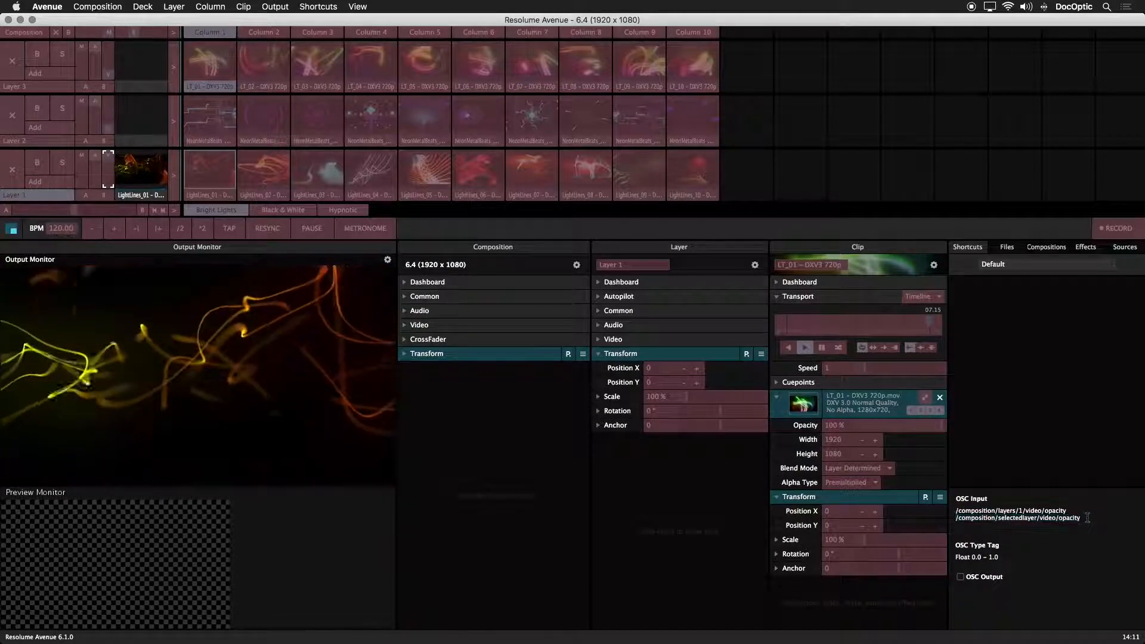
{"action": "left_click", "coordinate": [1018, 519]}
{"action": "left_click_drag", "start_coordinate": [1018, 519], "coordinate": [1089, 516]}
{"action": "left_click", "coordinate": [1000, 521]}
{"action": "right_click", "coordinate": [1021, 518]}
{"action": "left_click", "coordinate": [1041, 469]}
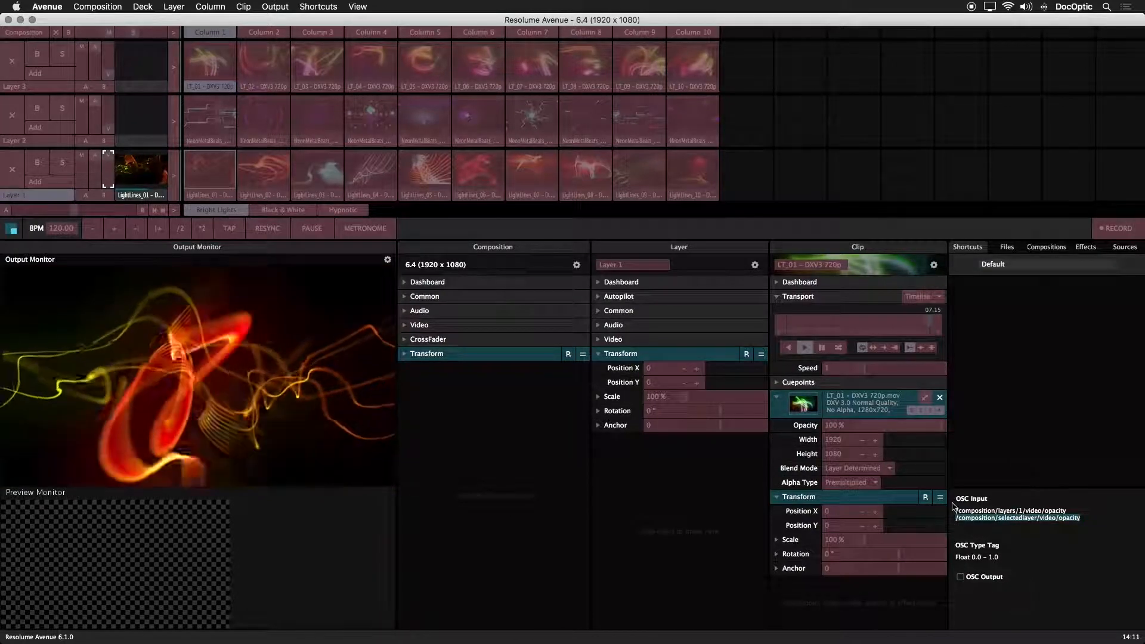
{"action": "key", "text": "super+Tab"}
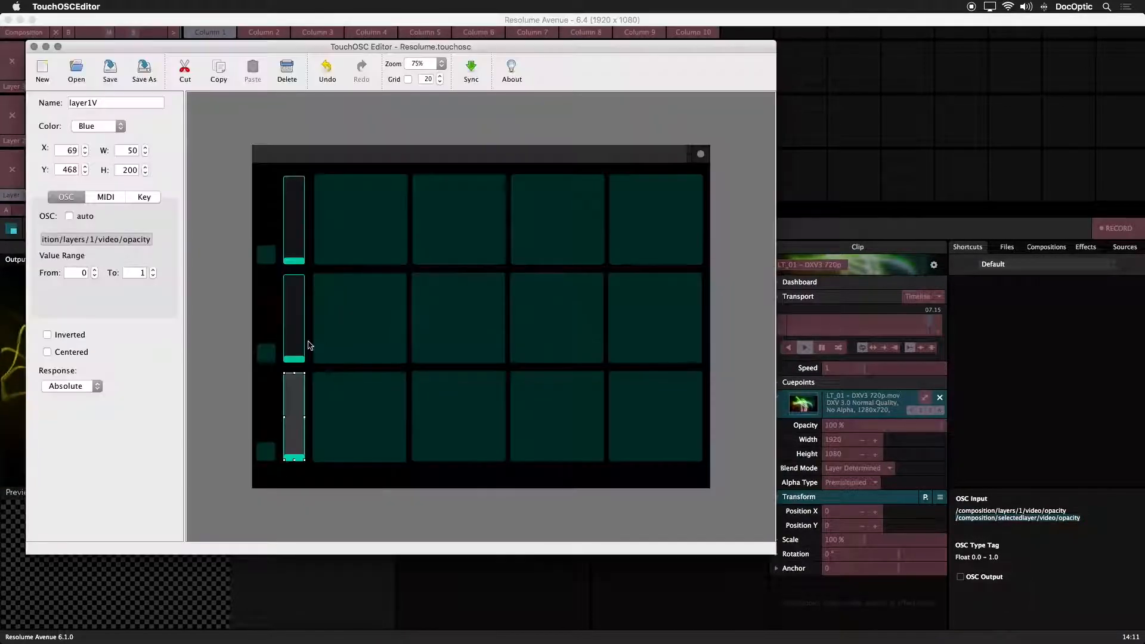
Replace the layer1V fader's OSC address with /composition/selectedlayer/video/opacity and save the layout.
{"action": "left_click", "coordinate": [291, 409]}
{"action": "triple_click", "coordinate": [91, 239]}
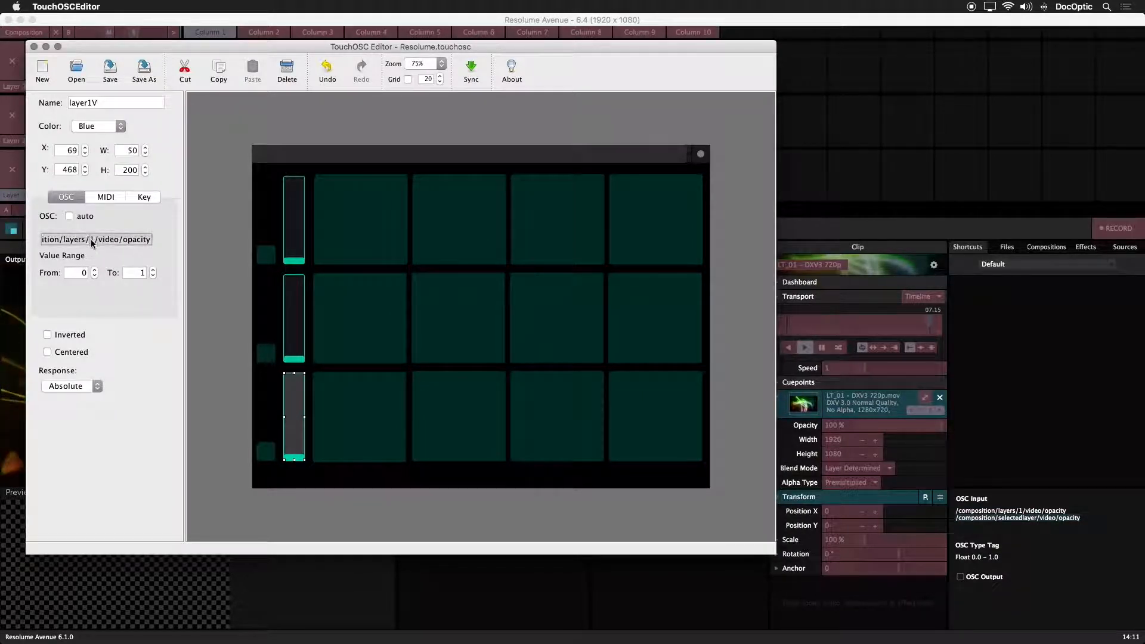
{"action": "key", "text": "super+v"}
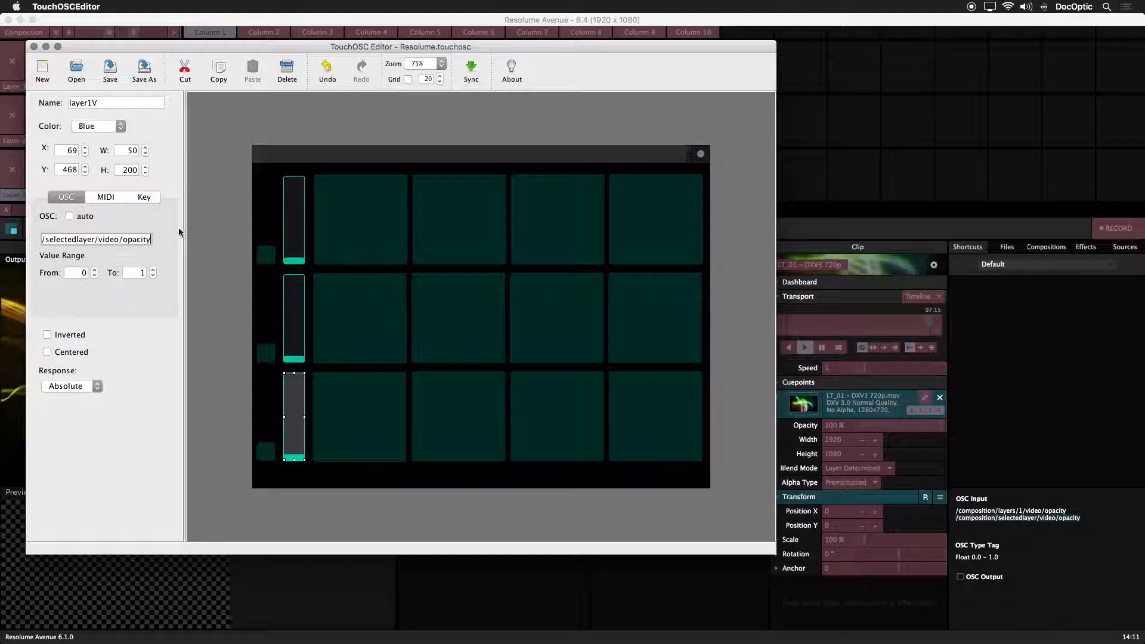
{"action": "left_click", "coordinate": [111, 71]}
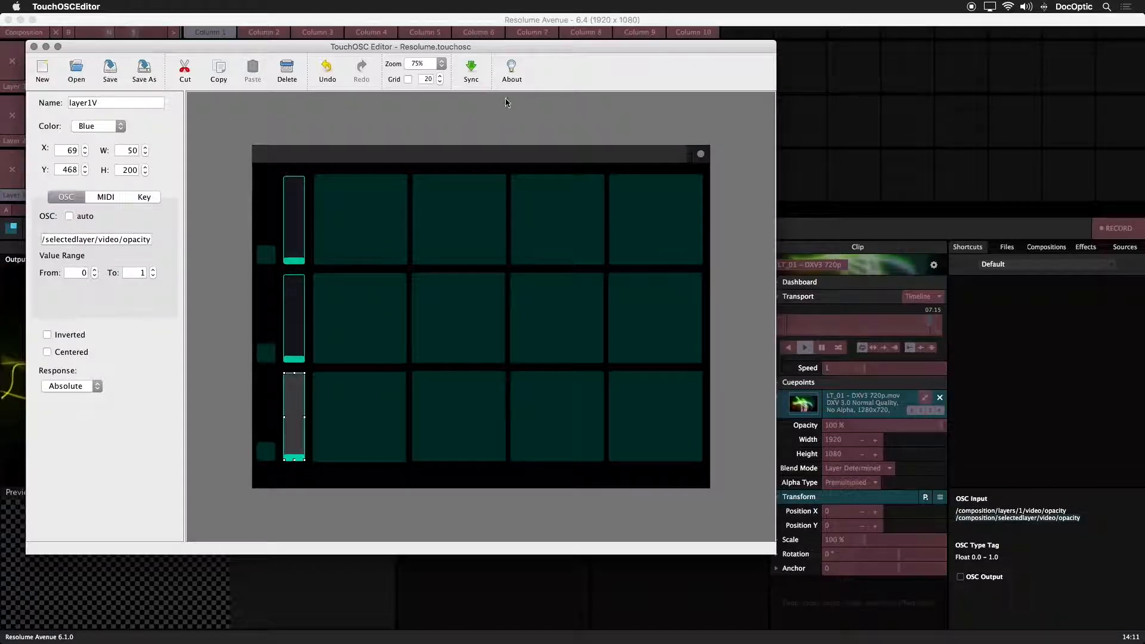
Start a layout sync to the device, switch back to Resolume Avenue and exit OSC shortcut editing.
{"action": "left_click", "coordinate": [471, 71]}
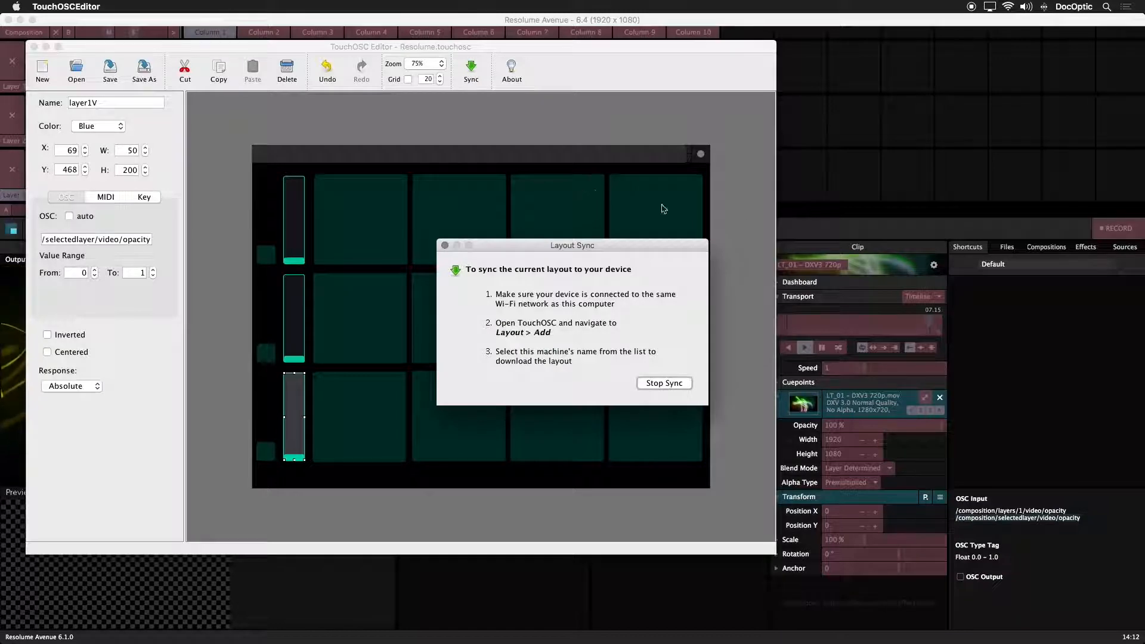
{"action": "left_click", "coordinate": [813, 223]}
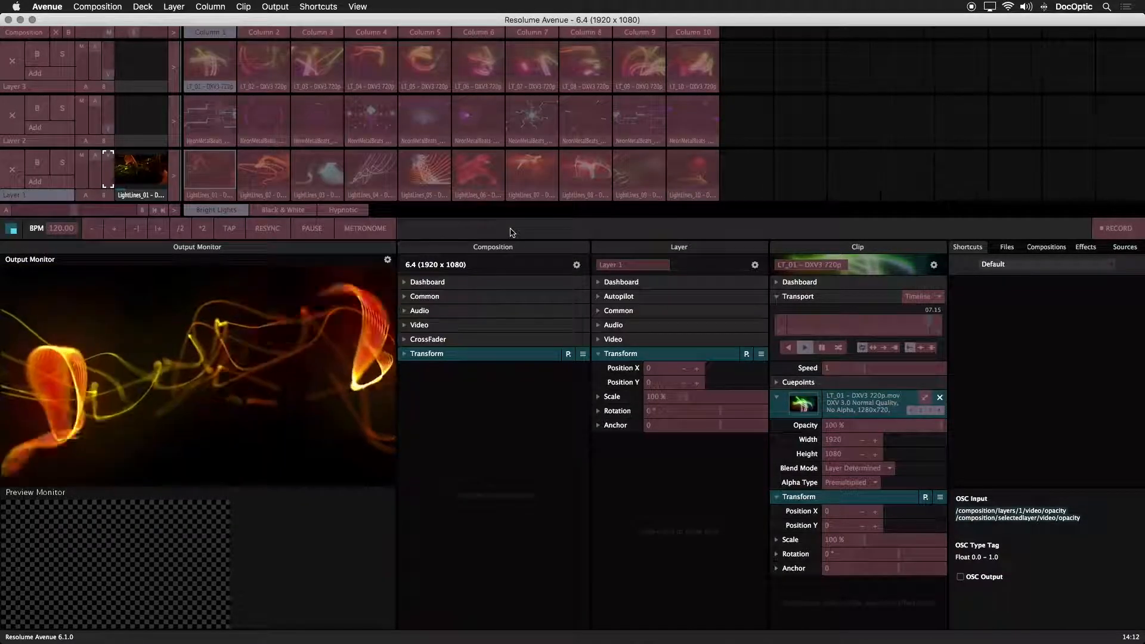
{"action": "key", "text": "Escape"}
Select Layer 3 and play its first clip, LT_01.
{"action": "left_click", "coordinate": [36, 88]}
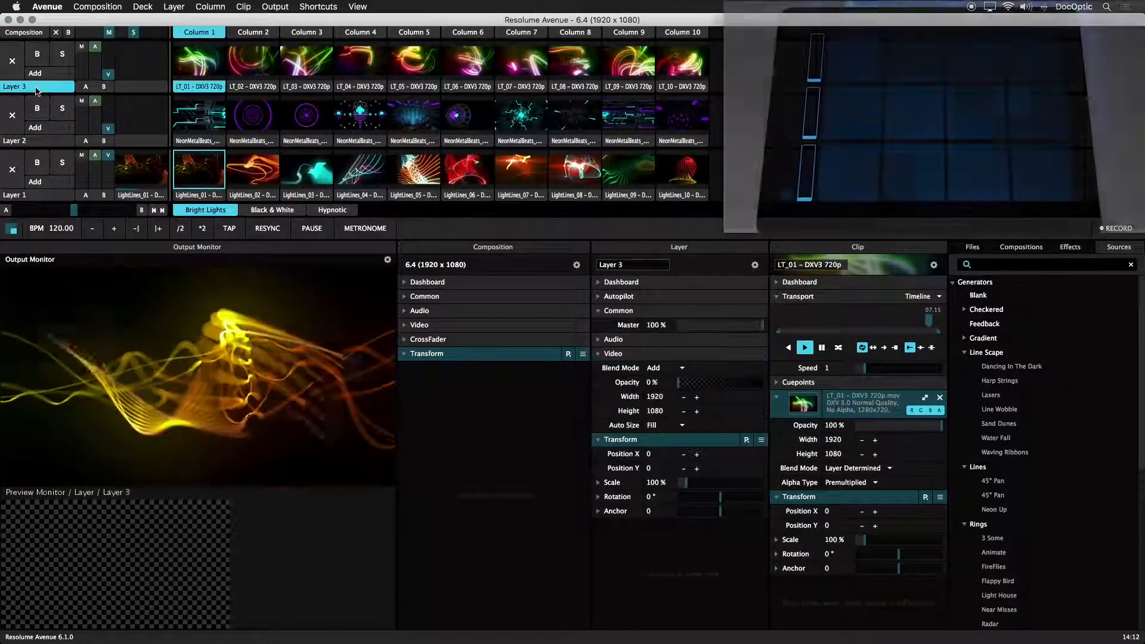
{"action": "left_click", "coordinate": [199, 62]}
Clear the clip playing in Layer 1 and play the NeonMetalBeats_02 clip in Layer 2.
{"action": "left_click", "coordinate": [12, 170]}
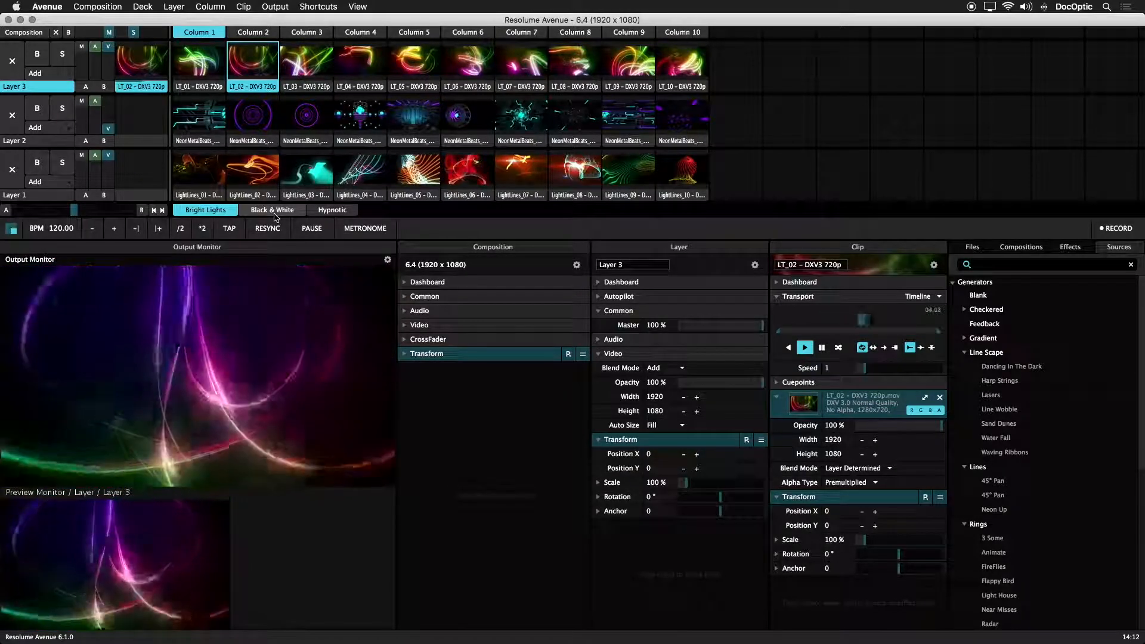
{"action": "key", "text": "s"}
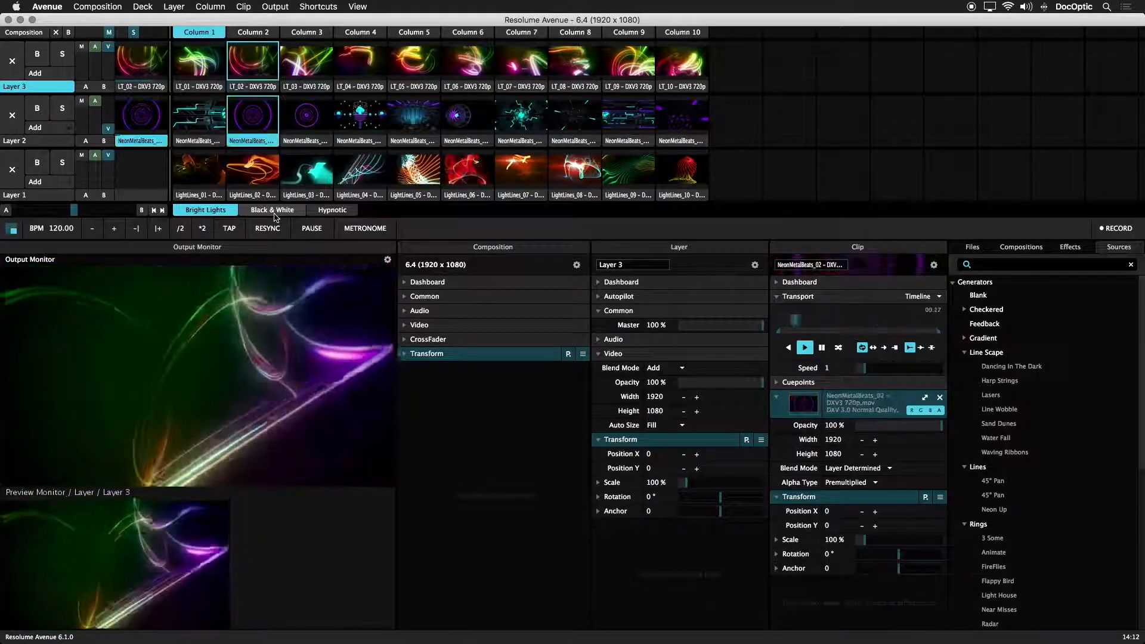